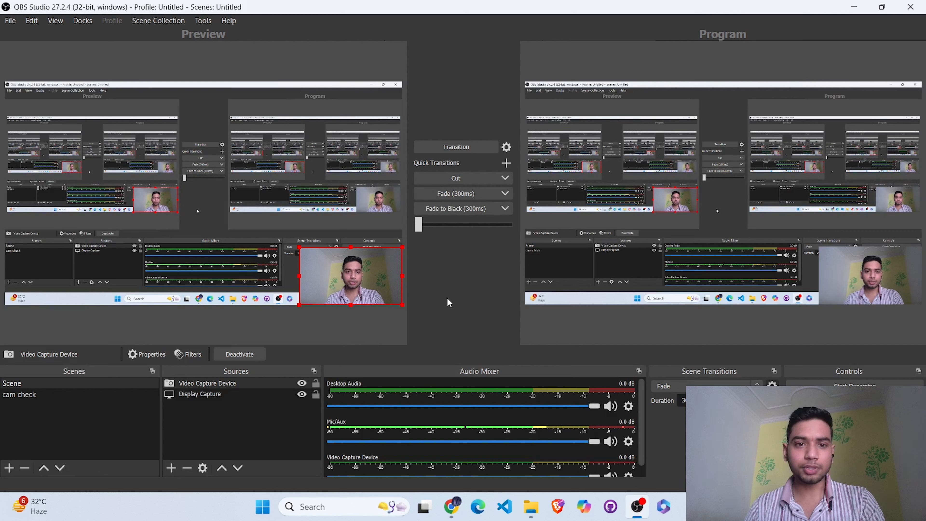
Add a new scene to the scene list, keeping the suggested name.
{"action": "left_click", "coordinate": [382, 330]}
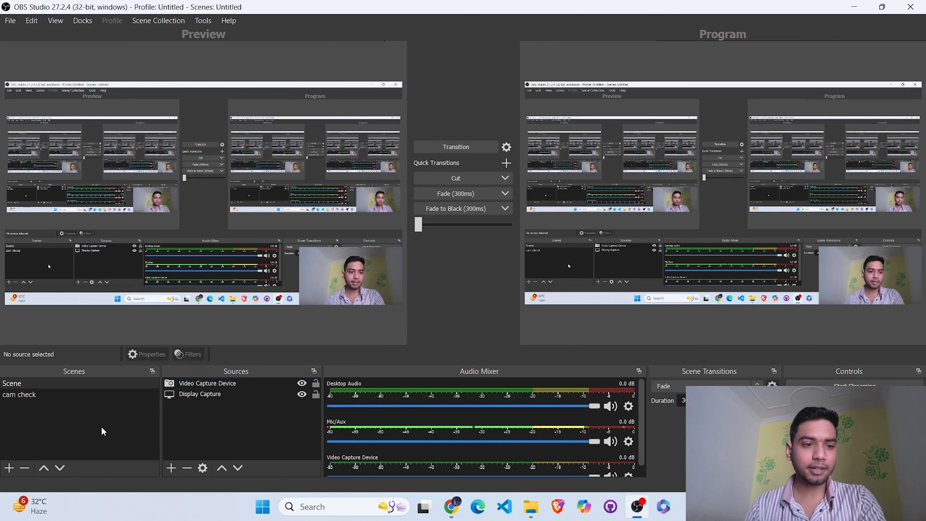
{"action": "left_click", "coordinate": [8, 469]}
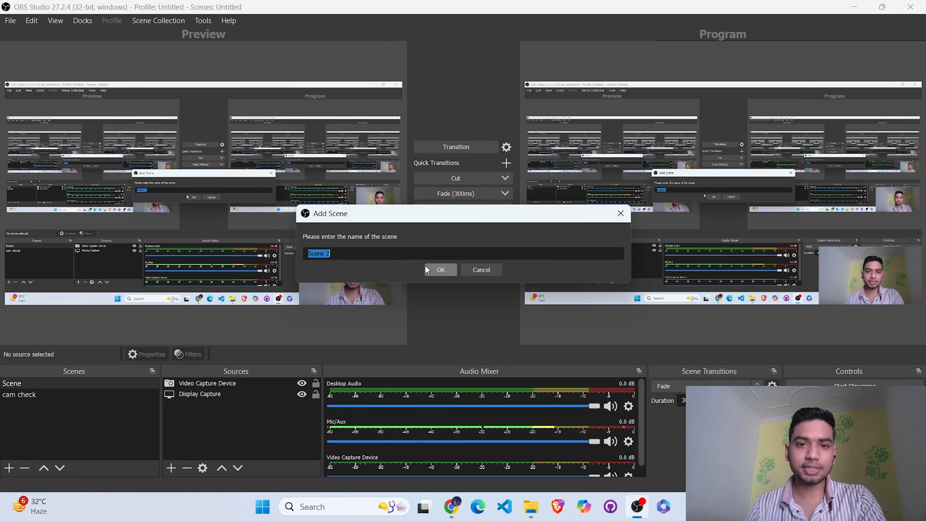
{"action": "left_click", "coordinate": [440, 270]}
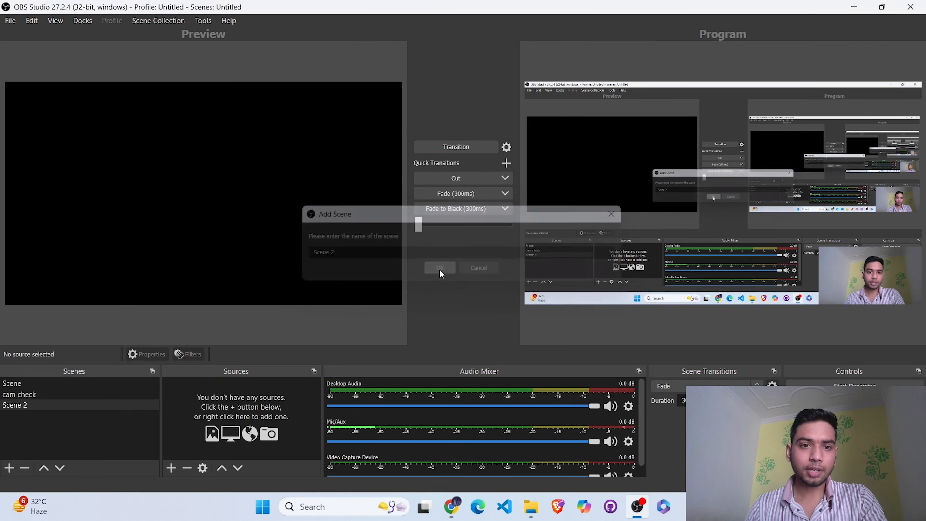
Add the existing Video Capture Device to the new scene as a visible source.
{"action": "left_click", "coordinate": [170, 466]}
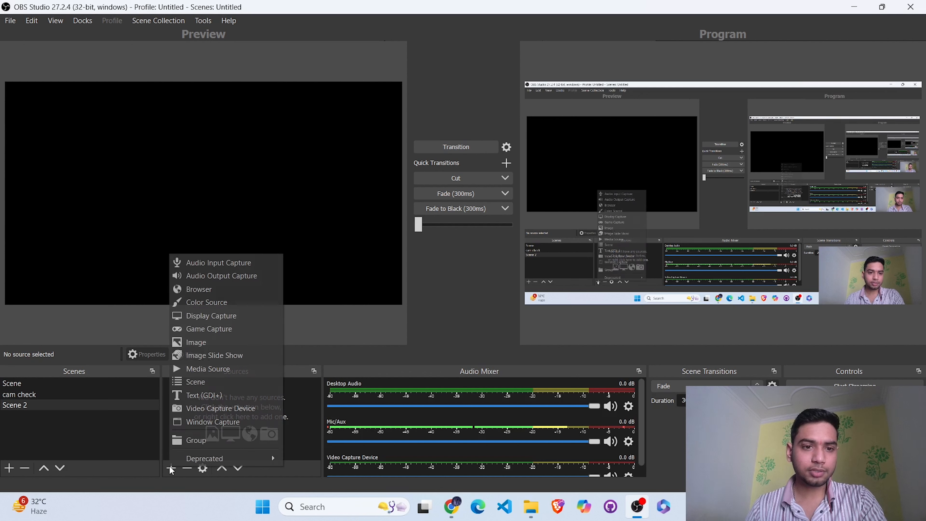
{"action": "left_click", "coordinate": [213, 409]}
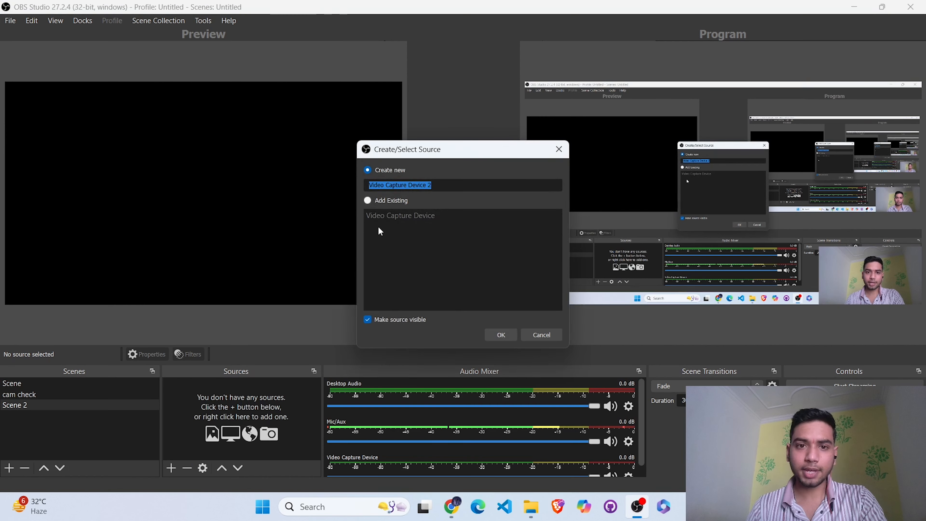
{"action": "left_click", "coordinate": [375, 200]}
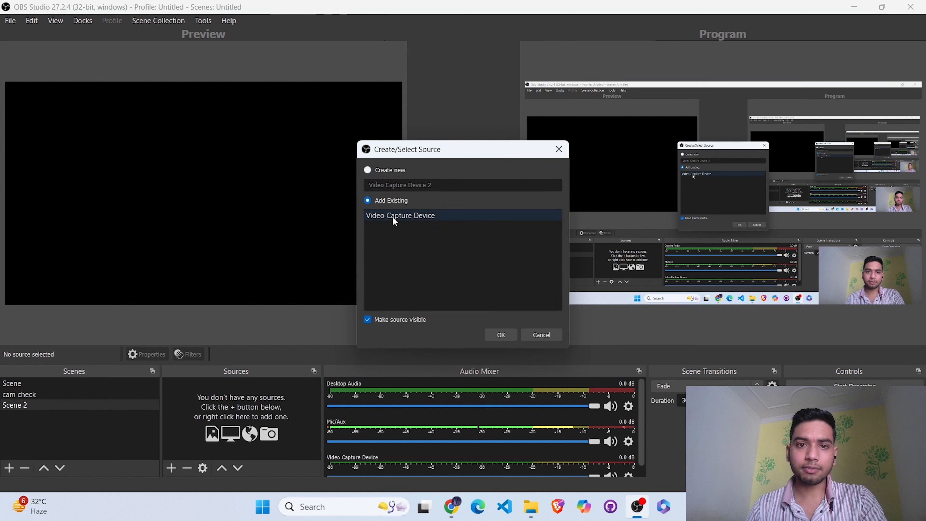
{"action": "left_click", "coordinate": [410, 218]}
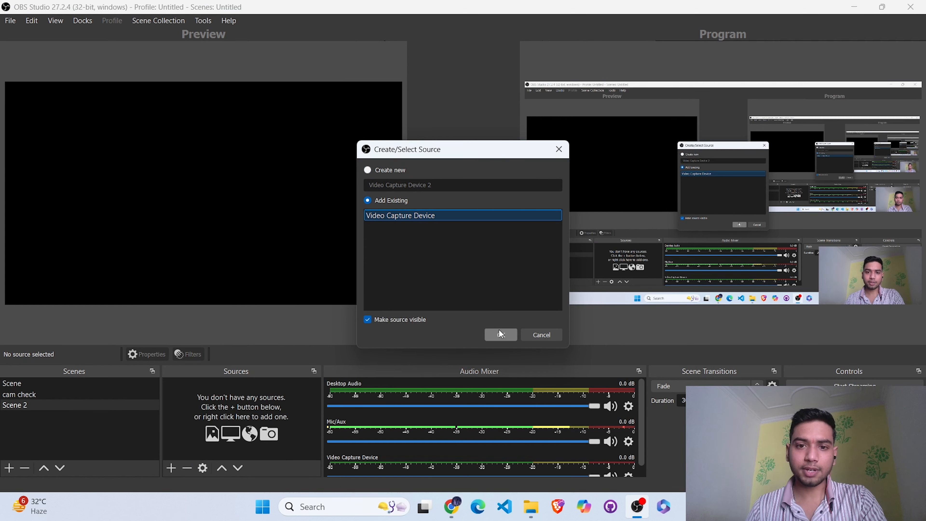
{"action": "left_click", "coordinate": [500, 334]}
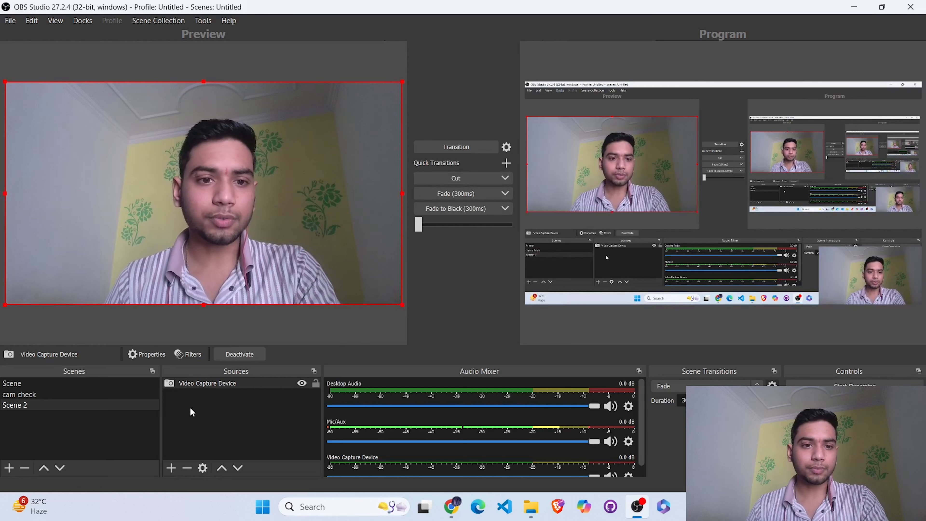
Add the existing Display Capture source to the scene and place it below Video Capture Device in the source order.
{"action": "left_click", "coordinate": [171, 468]}
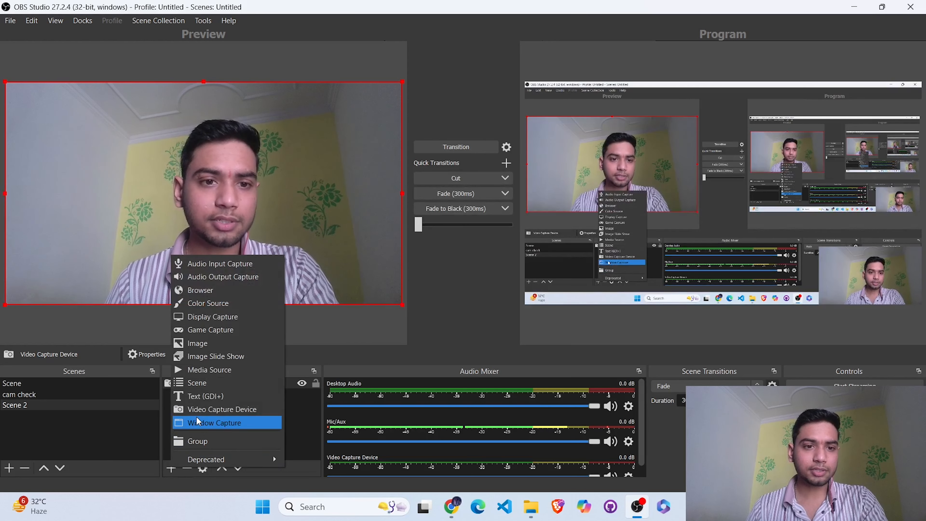
{"action": "left_click", "coordinate": [245, 317]}
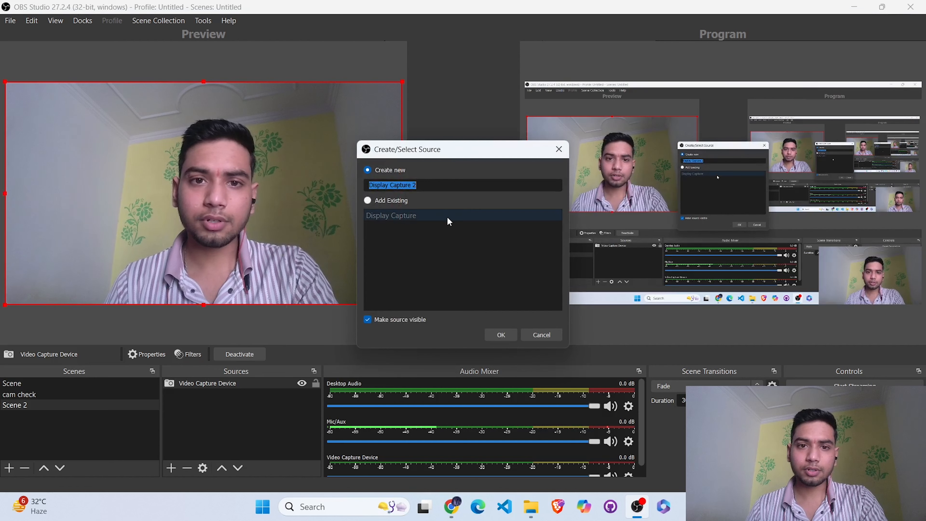
{"action": "left_click", "coordinate": [385, 199]}
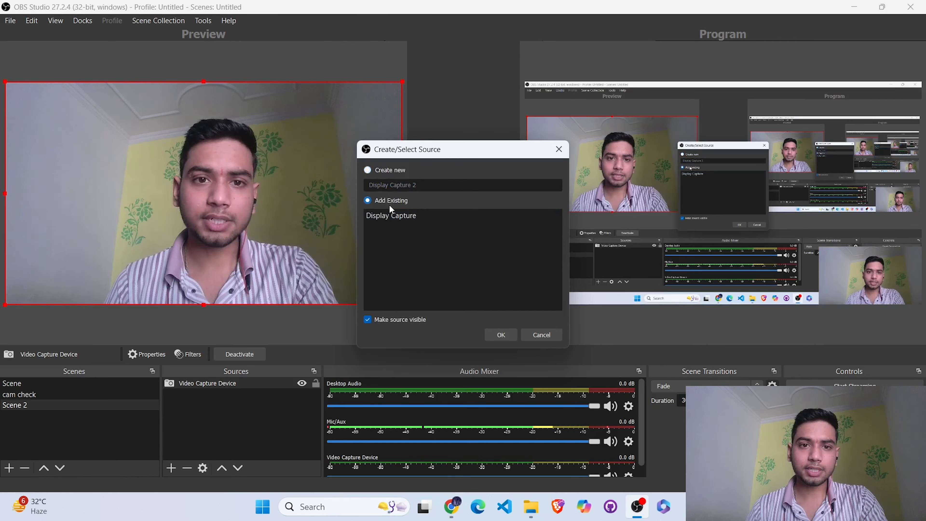
{"action": "left_click", "coordinate": [406, 219]}
{"action": "left_click", "coordinate": [499, 335]}
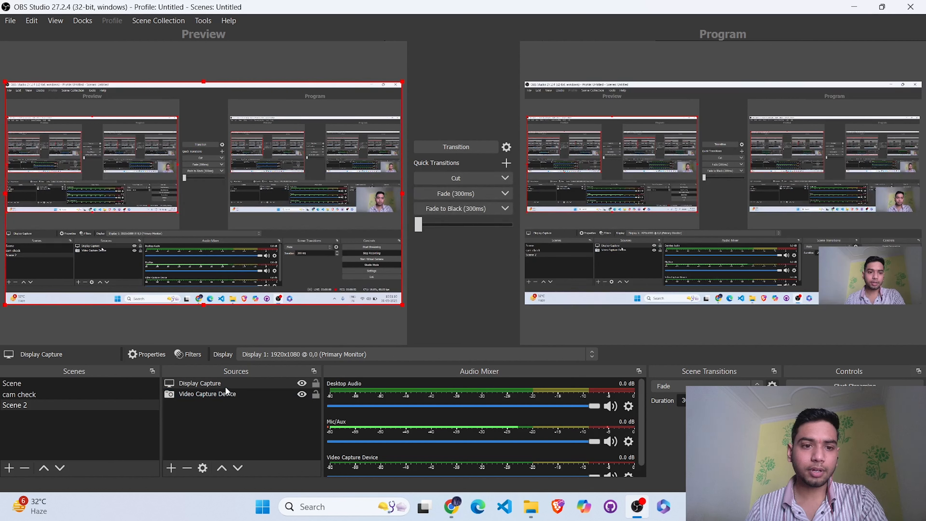
{"action": "left_click_drag", "start_coordinate": [225, 387], "coordinate": [224, 396]}
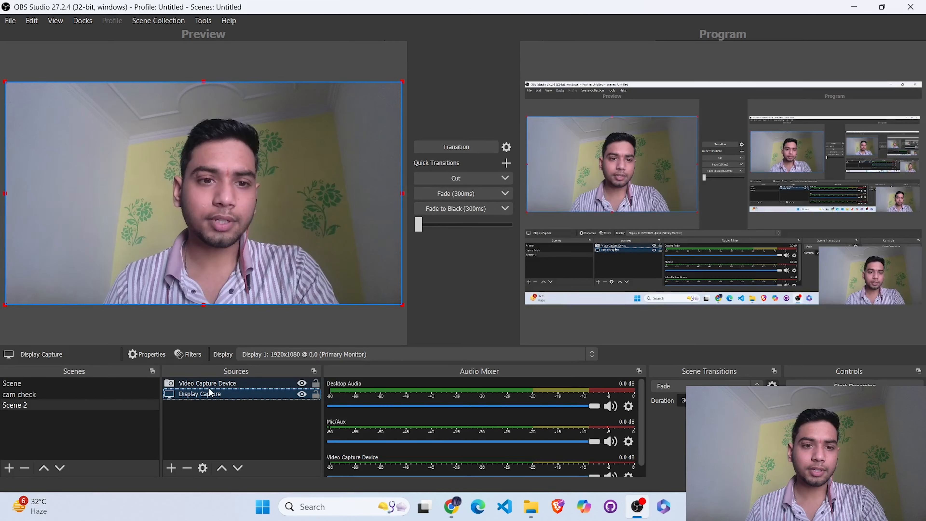
Shrink the webcam image to a small rectangle covering about a third of the canvas width in its lower-right corner.
{"action": "left_click", "coordinate": [175, 176]}
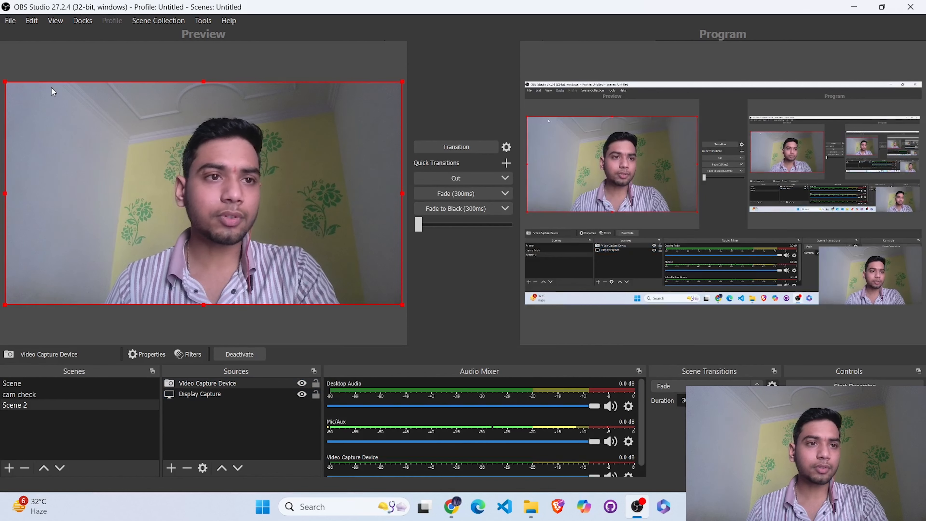
{"action": "left_click_drag", "start_coordinate": [5, 82], "coordinate": [314, 315]}
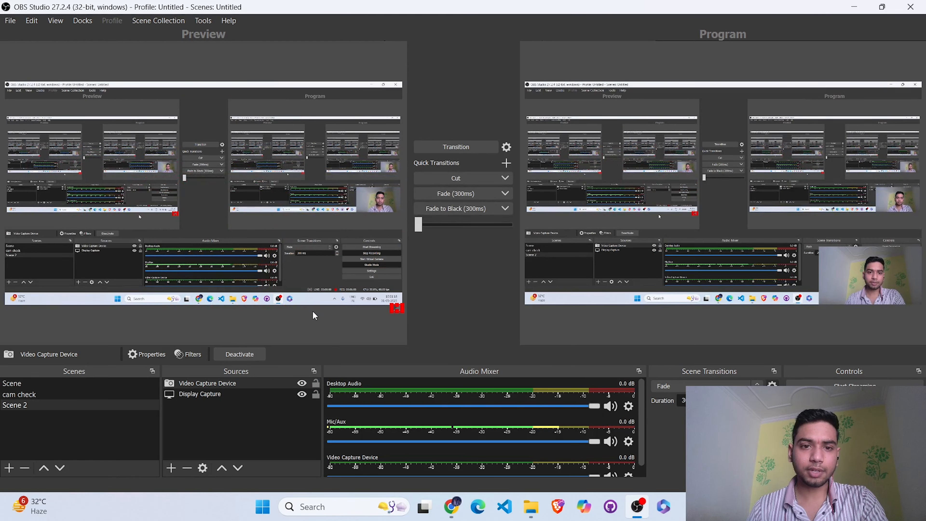
{"action": "left_click_drag", "start_coordinate": [418, 295], "coordinate": [381, 283]}
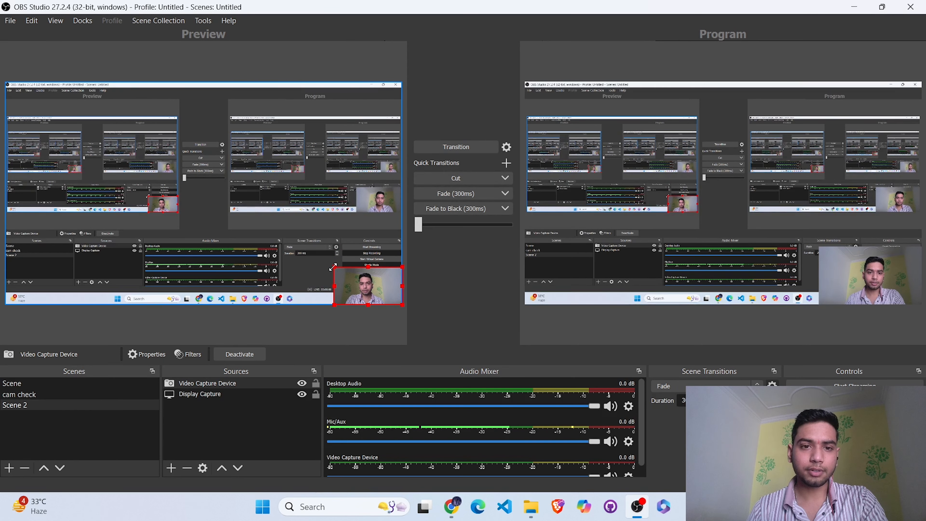
{"action": "left_click_drag", "start_coordinate": [333, 268], "coordinate": [282, 240]}
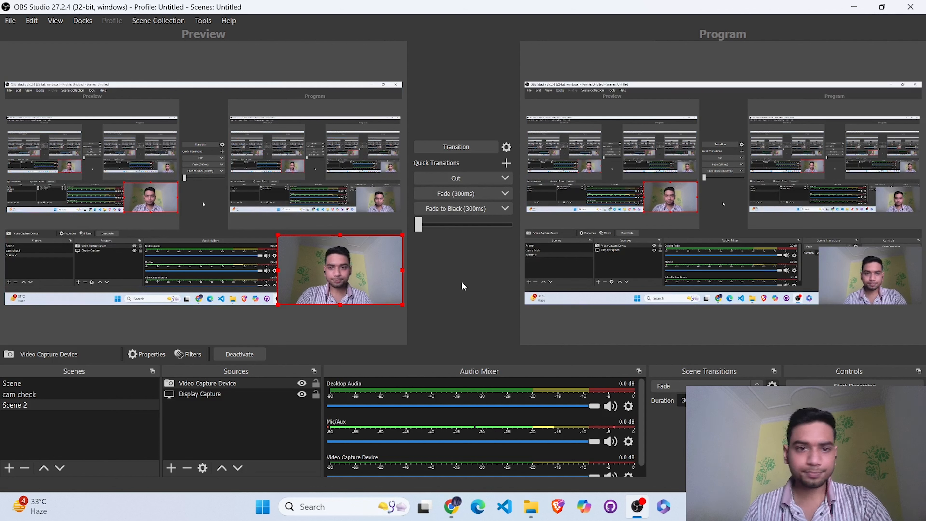
{"action": "left_click", "coordinate": [401, 316]}
{"action": "left_click", "coordinate": [375, 281]}
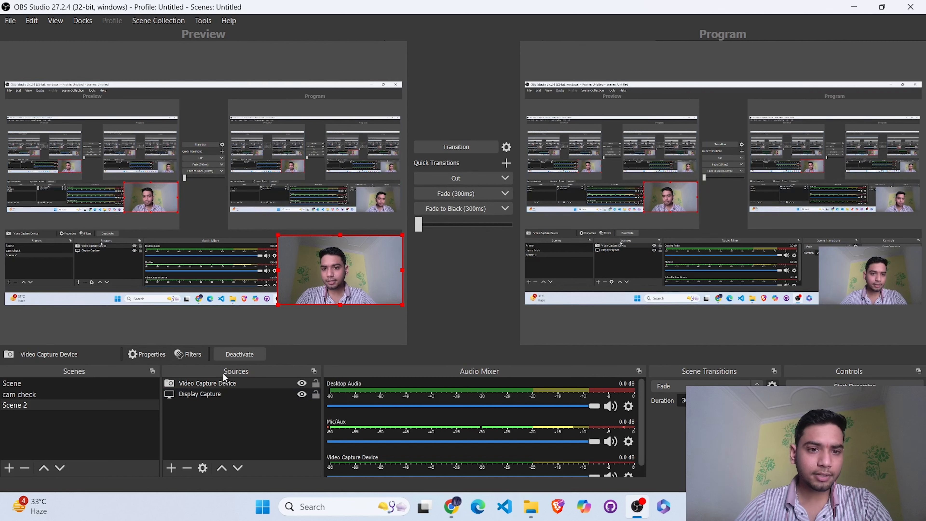
Add an Image Mask/Blend effect filter to the Video Capture Device source, keeping the default filter name.
{"action": "left_click", "coordinate": [193, 353]}
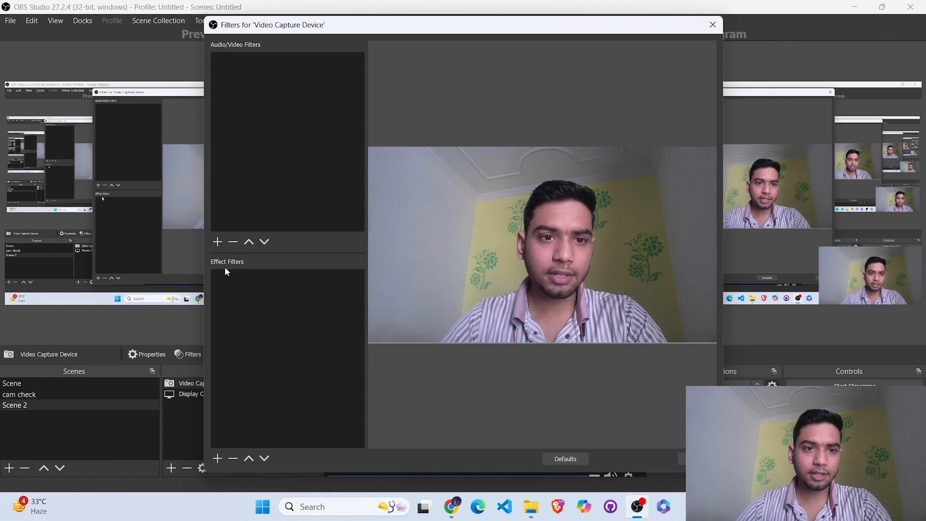
{"action": "left_click", "coordinate": [217, 458]}
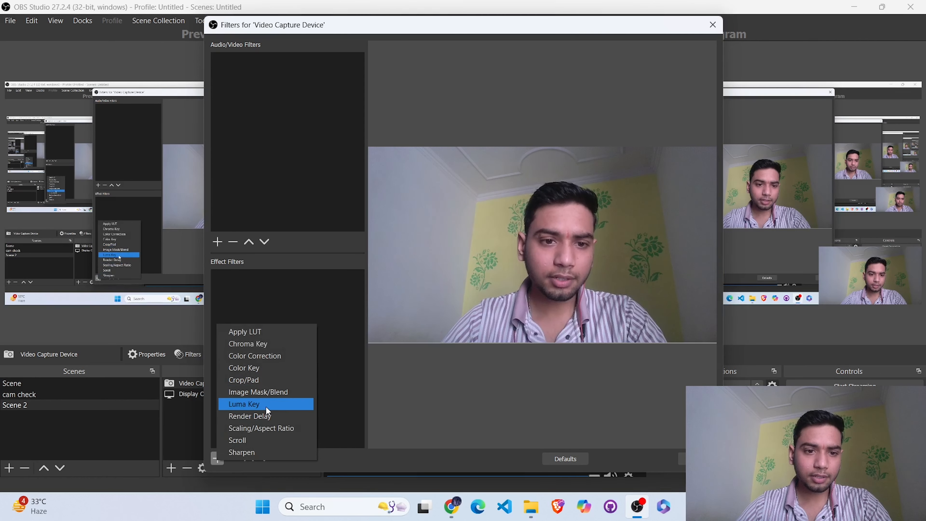
{"action": "left_click", "coordinate": [288, 393]}
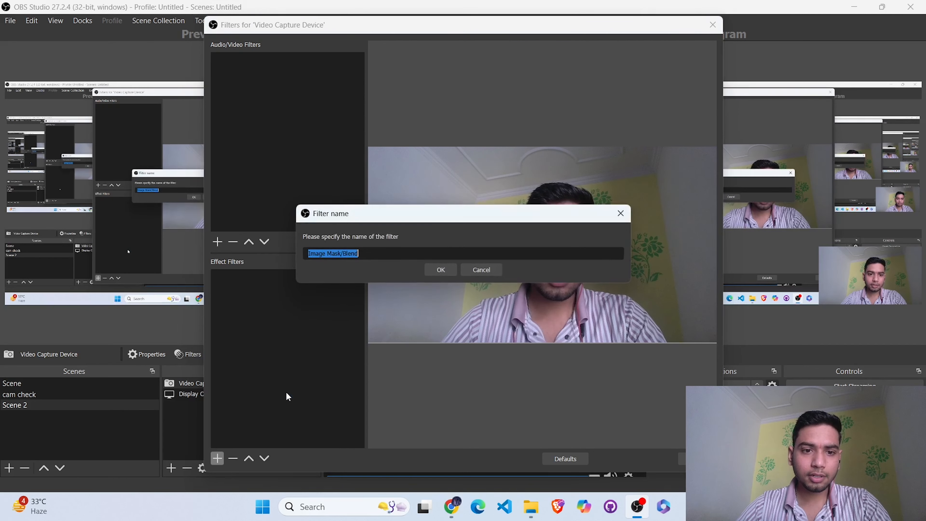
{"action": "left_click", "coordinate": [441, 270]}
{"action": "left_click", "coordinate": [501, 376]}
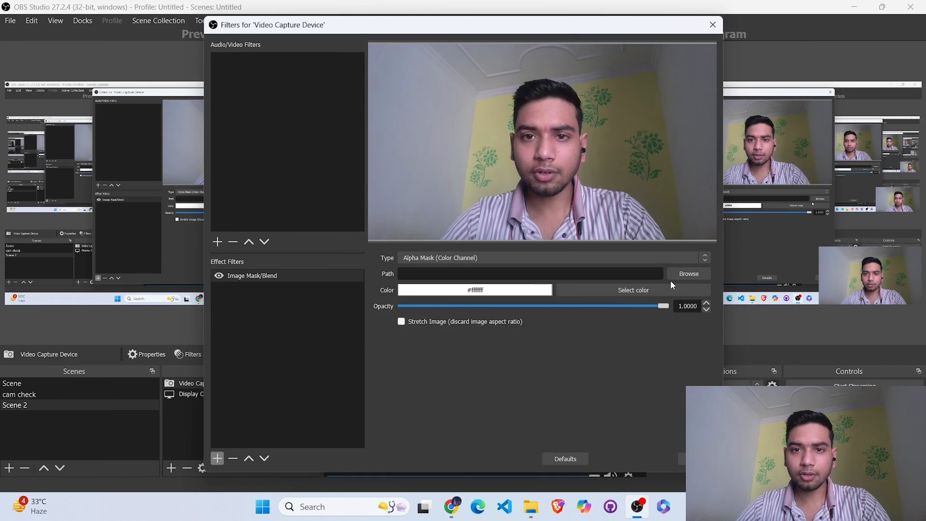
Load circ_mask.png from the Downloads folder as the filter's mask image and close the filter settings.
{"action": "left_click", "coordinate": [676, 276]}
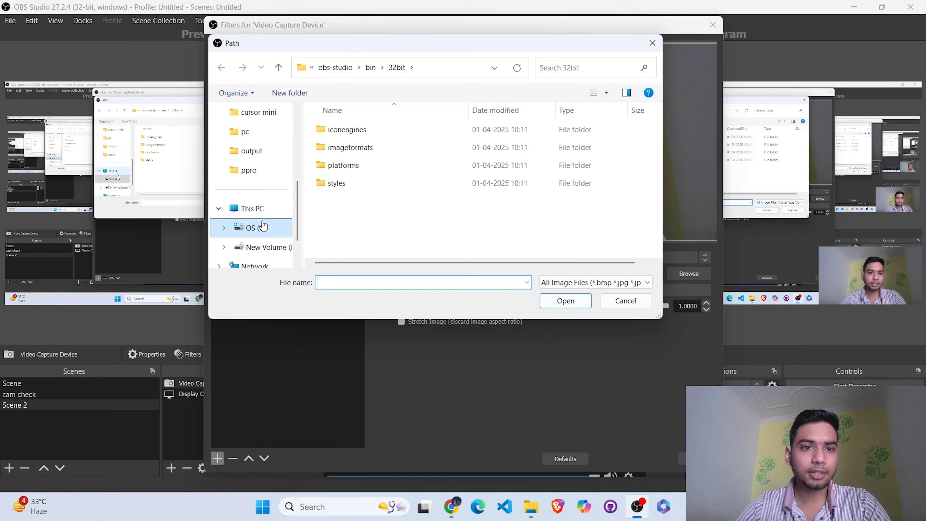
{"action": "scroll", "coordinate": [260, 182], "scroll_direction": "down", "scroll_amount": 1}
{"action": "scroll", "coordinate": [260, 181], "scroll_direction": "up", "scroll_amount": 2}
{"action": "left_click", "coordinate": [287, 170]}
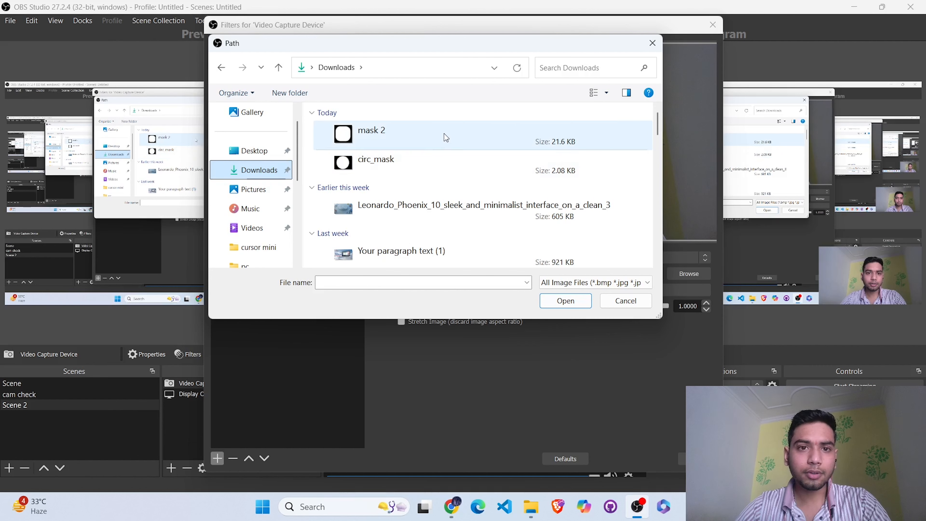
{"action": "left_click", "coordinate": [437, 162]}
{"action": "double_click", "coordinate": [437, 162]}
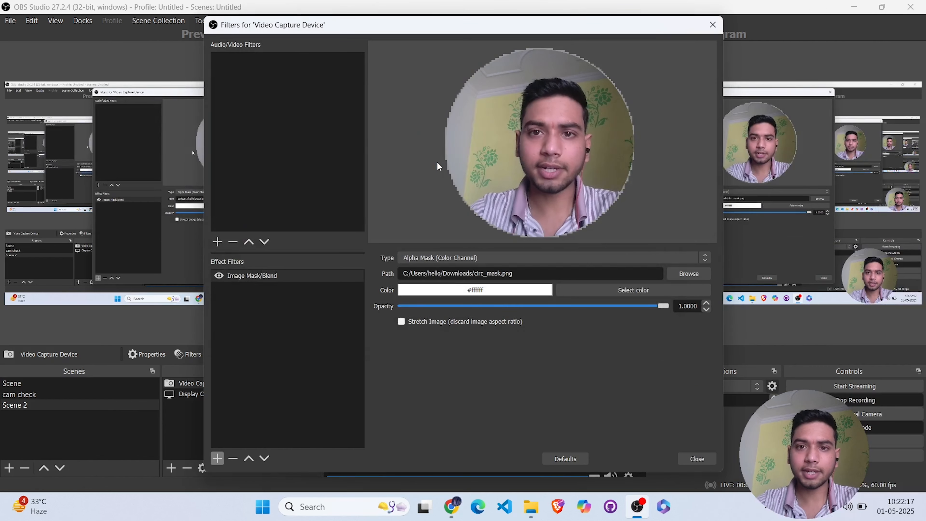
{"action": "left_click", "coordinate": [697, 458]}
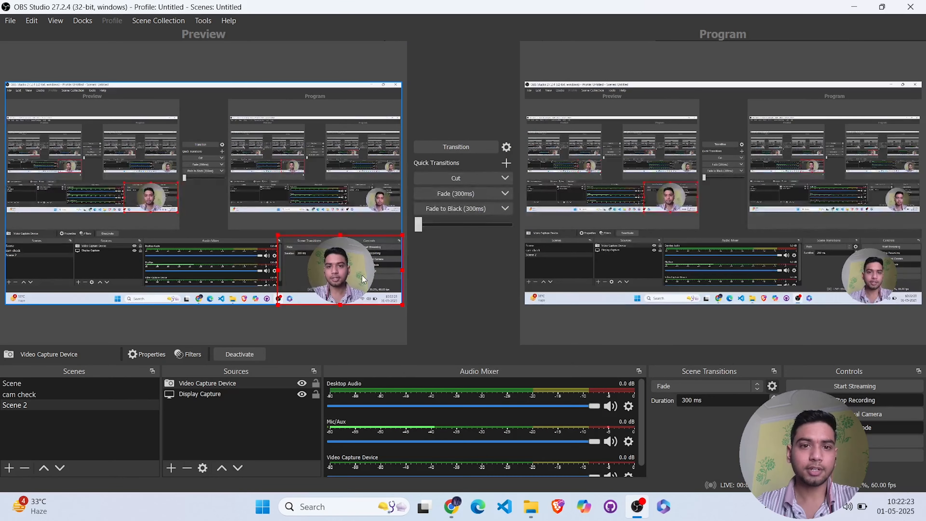
Enlarge the circular webcam image, fit it into the canvas's lower-right corner, and transition the scene to the program output.
{"action": "left_click_drag", "start_coordinate": [355, 272], "coordinate": [382, 277]}
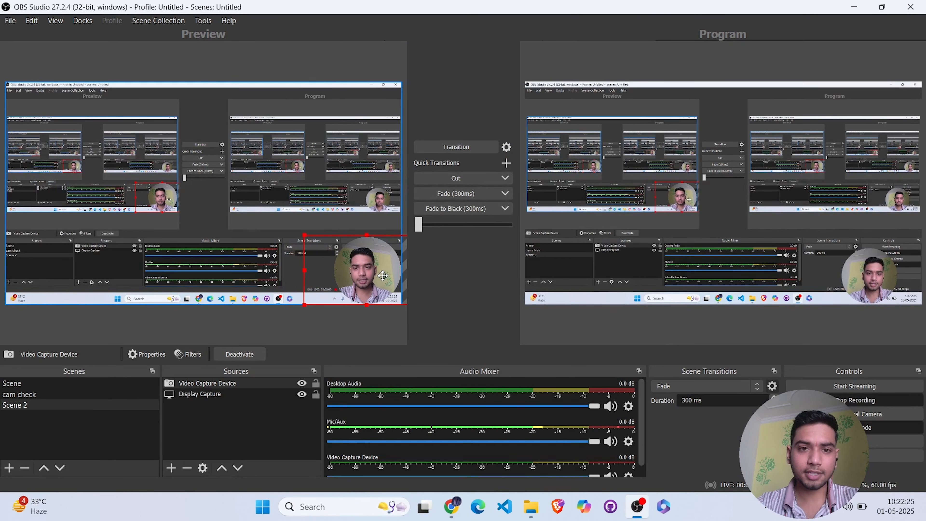
{"action": "mouse_move", "coordinate": [305, 235]}
{"action": "left_mouse_down"}
{"action": "mouse_move", "coordinate": [286, 221]}
{"action": "mouse_move", "coordinate": [302, 232]}
{"action": "left_mouse_up"}
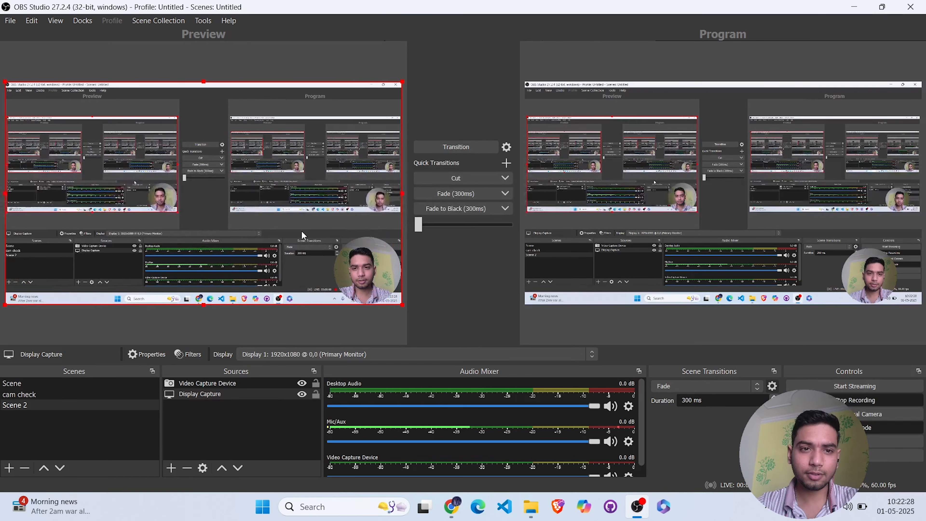
{"action": "left_click", "coordinate": [350, 271]}
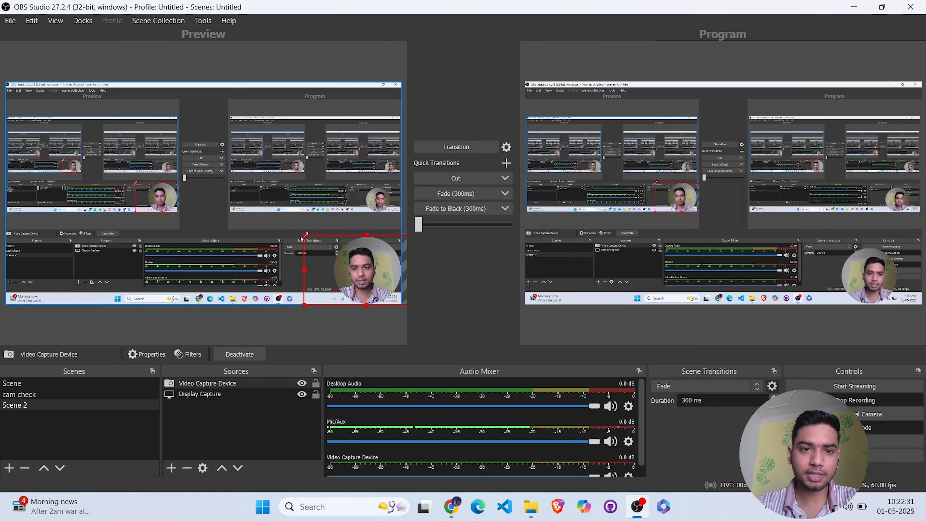
{"action": "left_click_drag", "start_coordinate": [305, 235], "coordinate": [265, 212]}
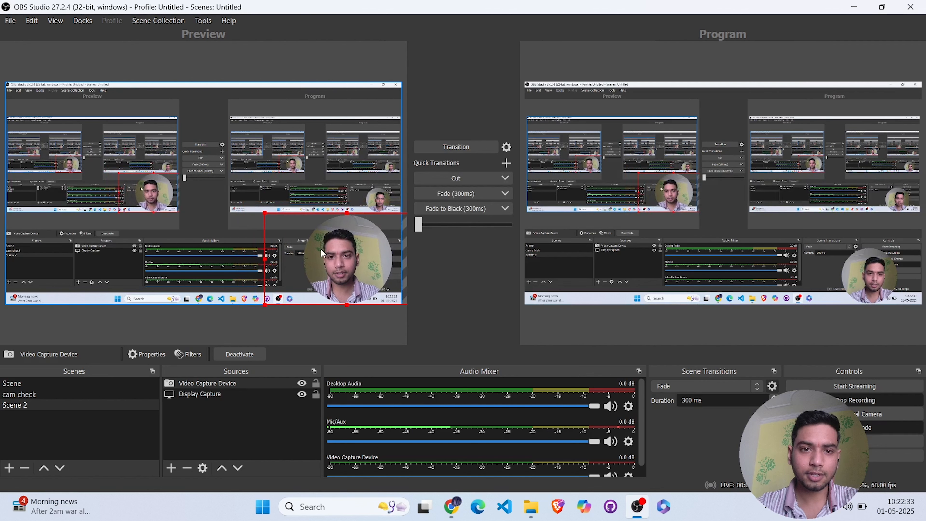
{"action": "left_click_drag", "start_coordinate": [363, 262], "coordinate": [371, 261]}
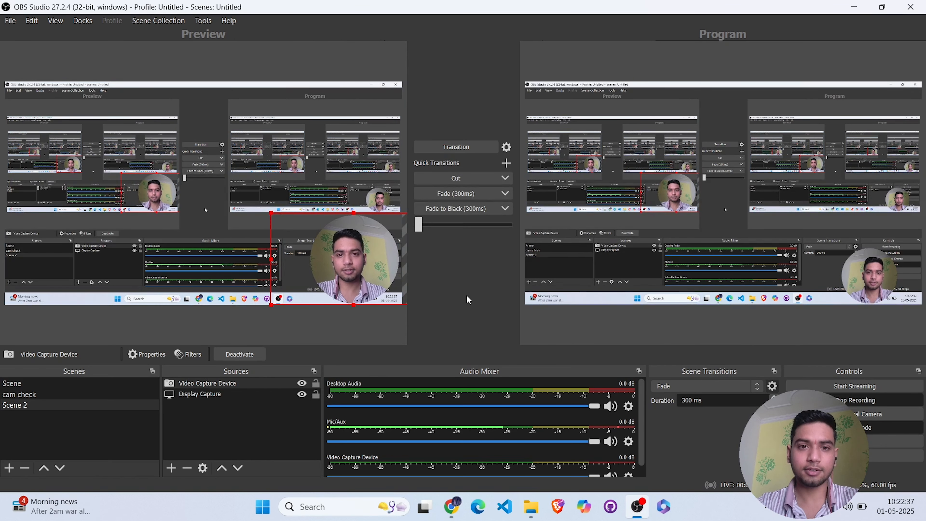
{"action": "left_click", "coordinate": [381, 330]}
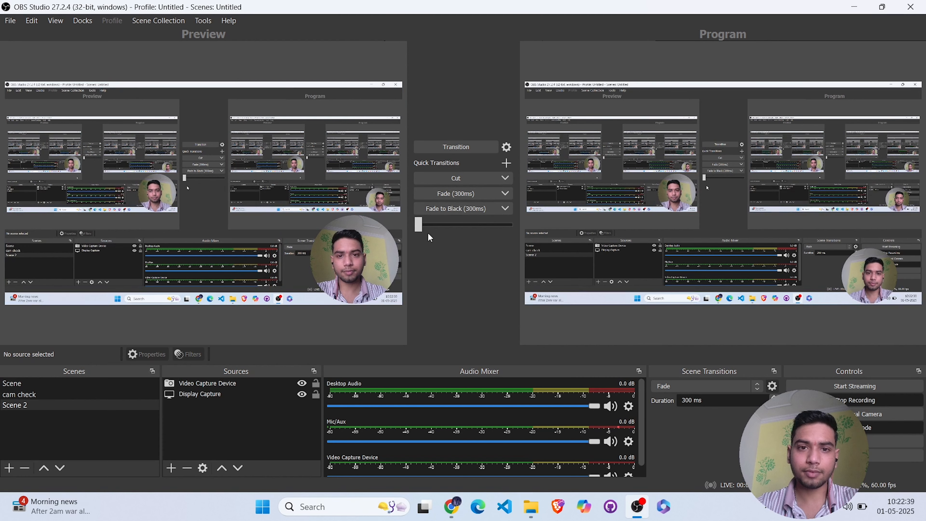
{"action": "left_click", "coordinate": [457, 152]}
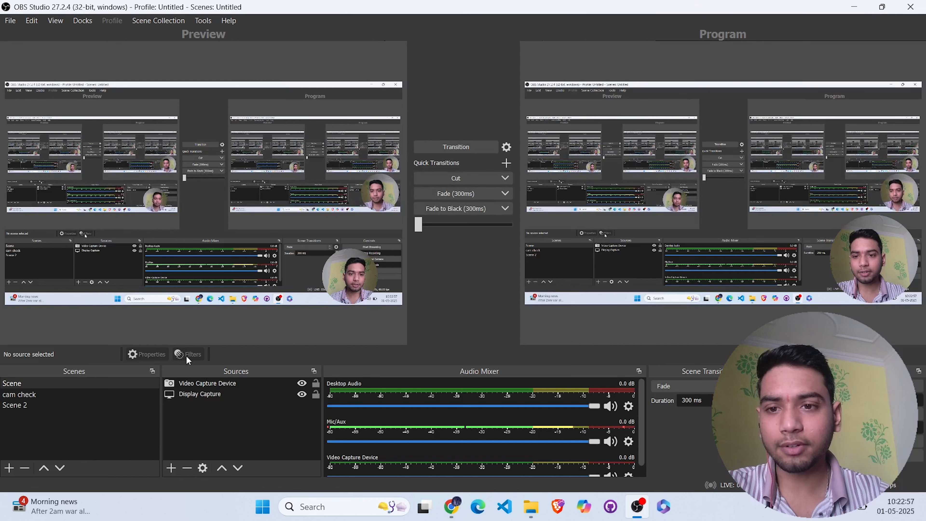
Add a second Image Mask/Blend effect filter to the Video Capture Device source, keeping the suggested filter name.
{"action": "left_click", "coordinate": [206, 382]}
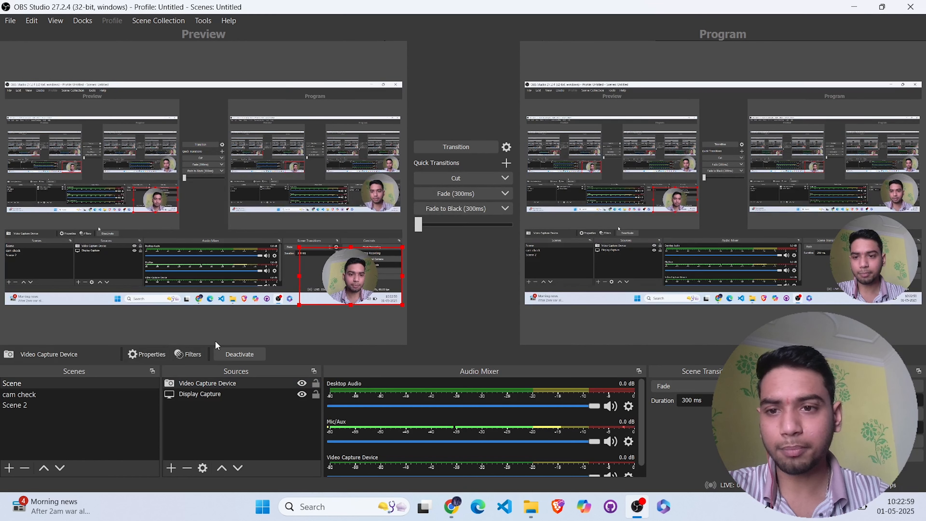
{"action": "left_click", "coordinate": [191, 353]}
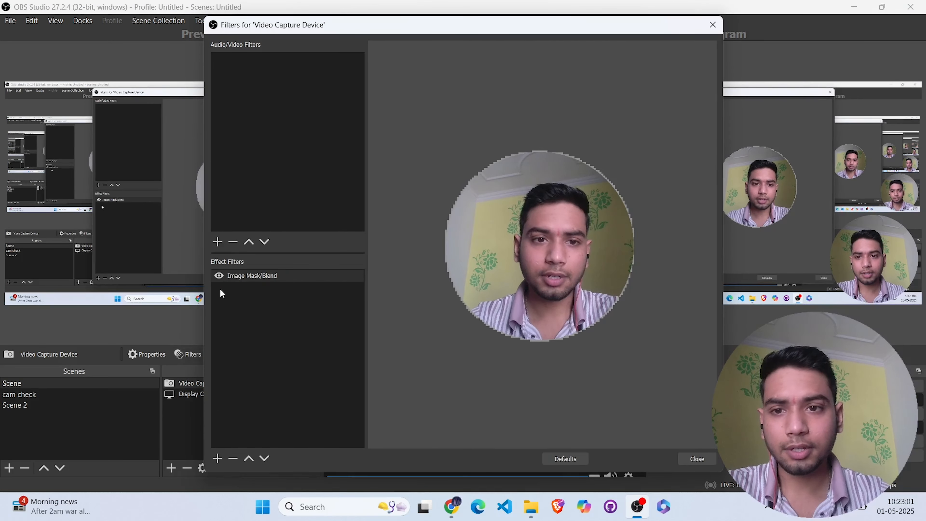
{"action": "left_click", "coordinate": [217, 458]}
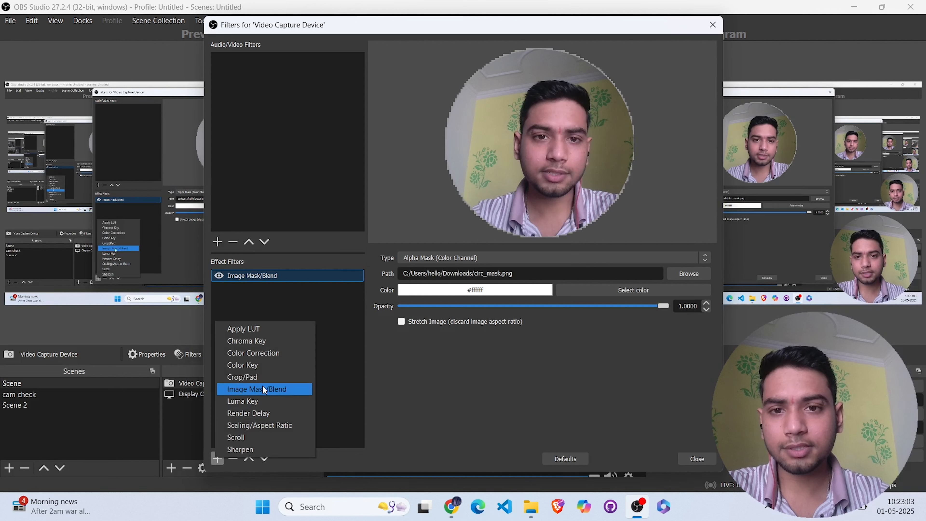
{"action": "left_click", "coordinate": [285, 388]}
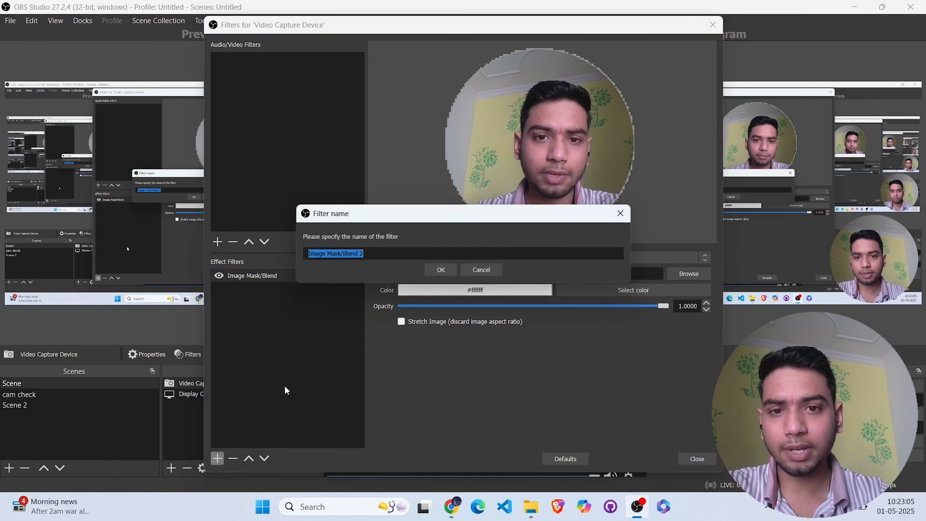
{"action": "left_click", "coordinate": [448, 270]}
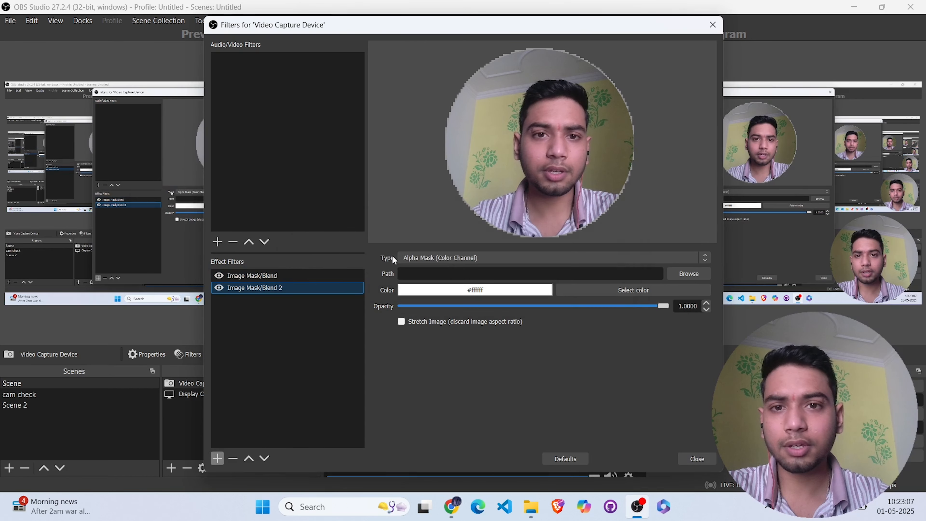
Load mask 2.png from the Downloads folder as the second filter's mask image and close the filter settings.
{"action": "left_click", "coordinate": [689, 274]}
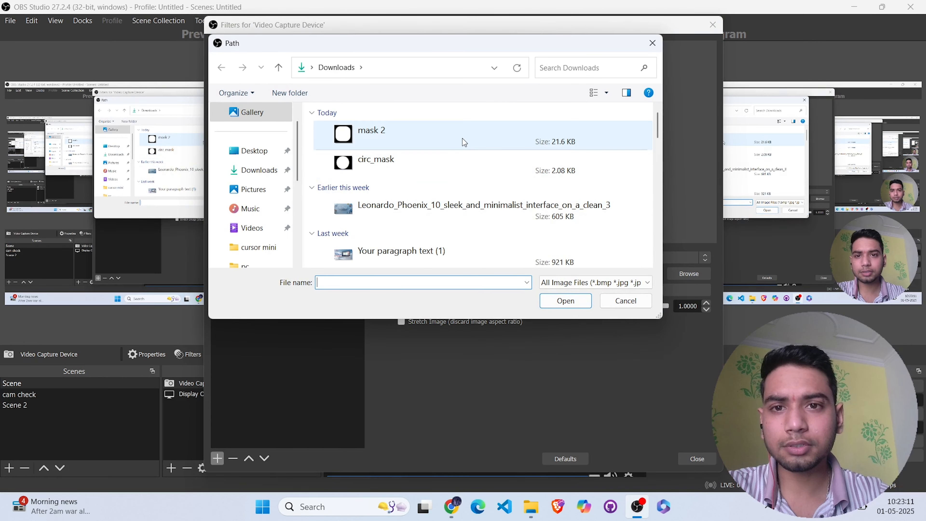
{"action": "left_click", "coordinate": [465, 139]}
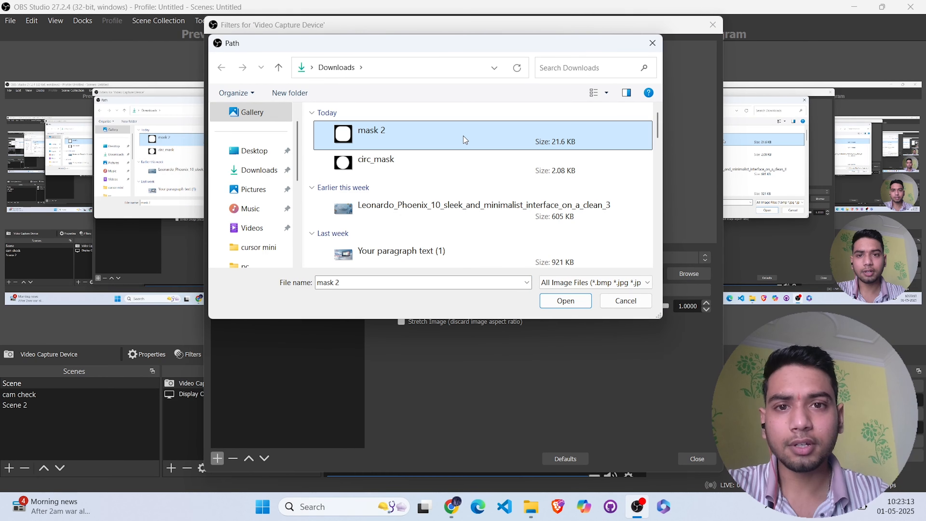
{"action": "double_click", "coordinate": [462, 136]}
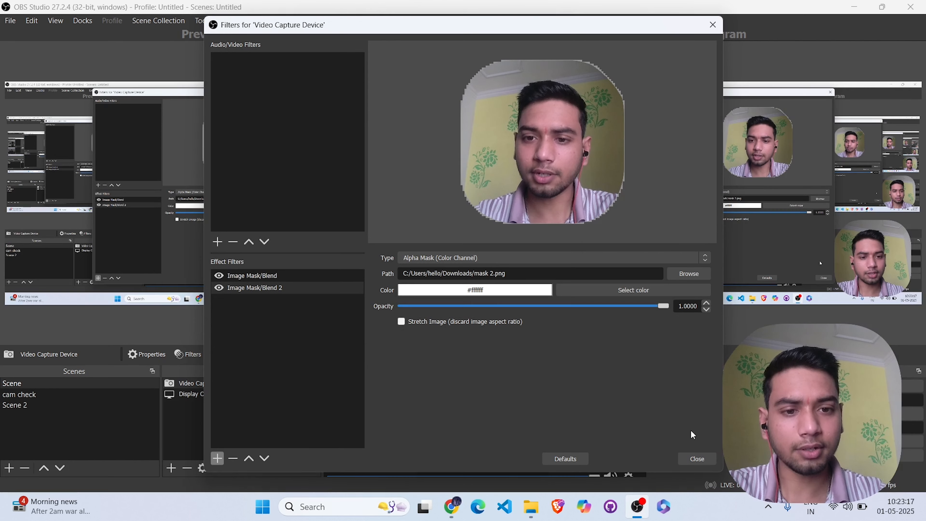
{"action": "left_click", "coordinate": [697, 459]}
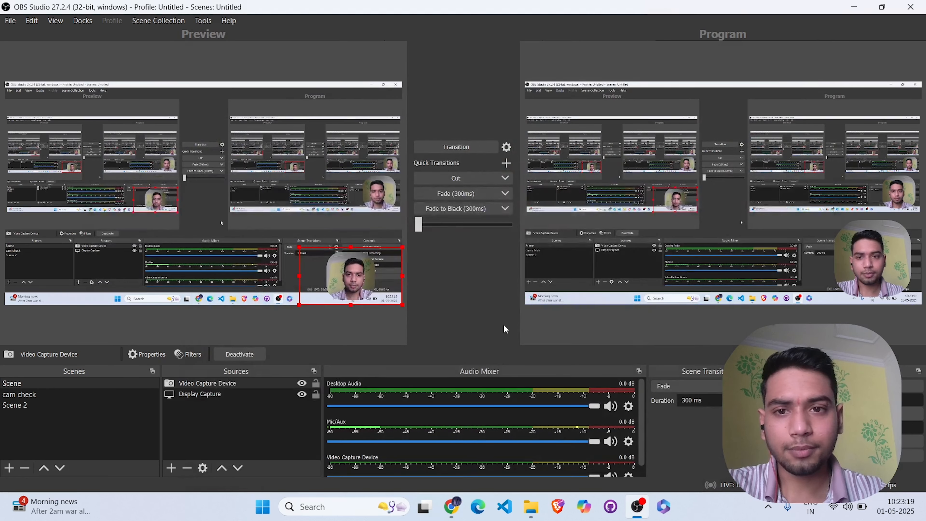
Move the rounded webcam image against the canvas's right edge, deselect it, and transition the scene to the program output.
{"action": "left_click_drag", "start_coordinate": [372, 292], "coordinate": [386, 291]}
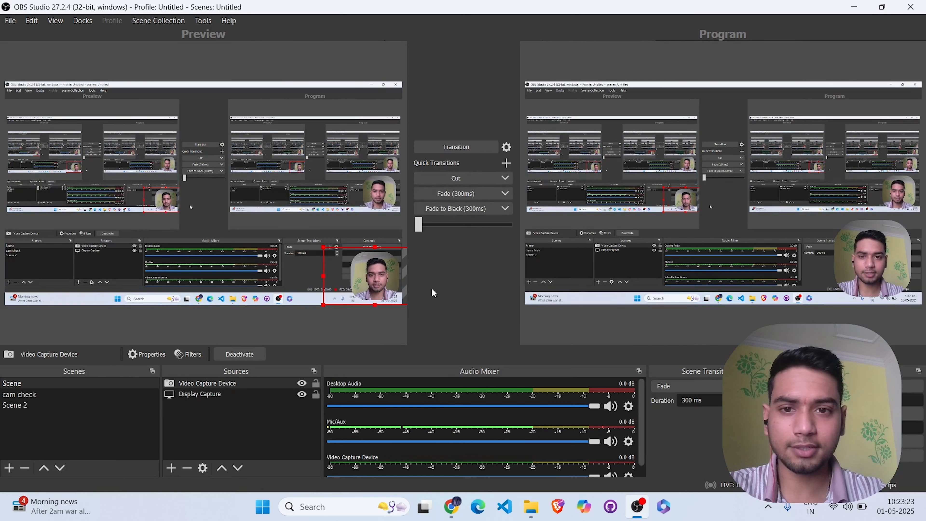
{"action": "left_click", "coordinate": [374, 332]}
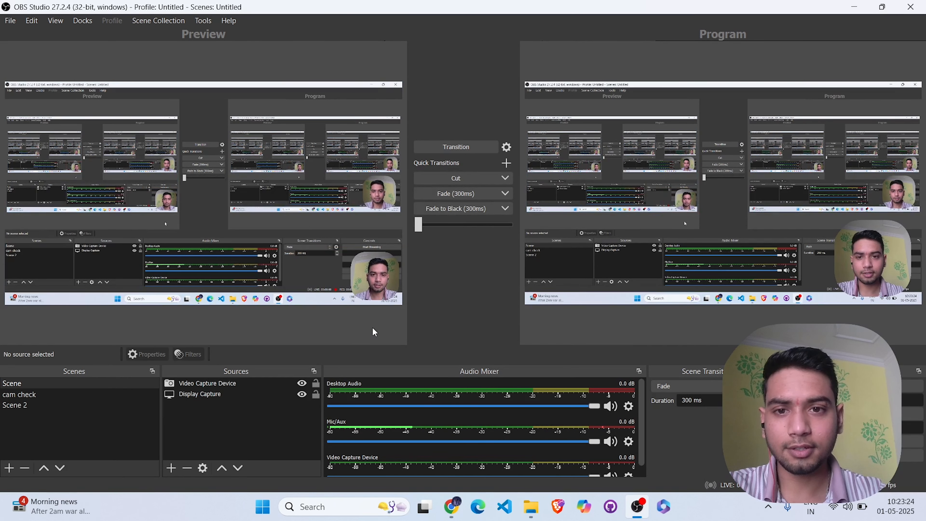
{"action": "left_click", "coordinate": [469, 147]}
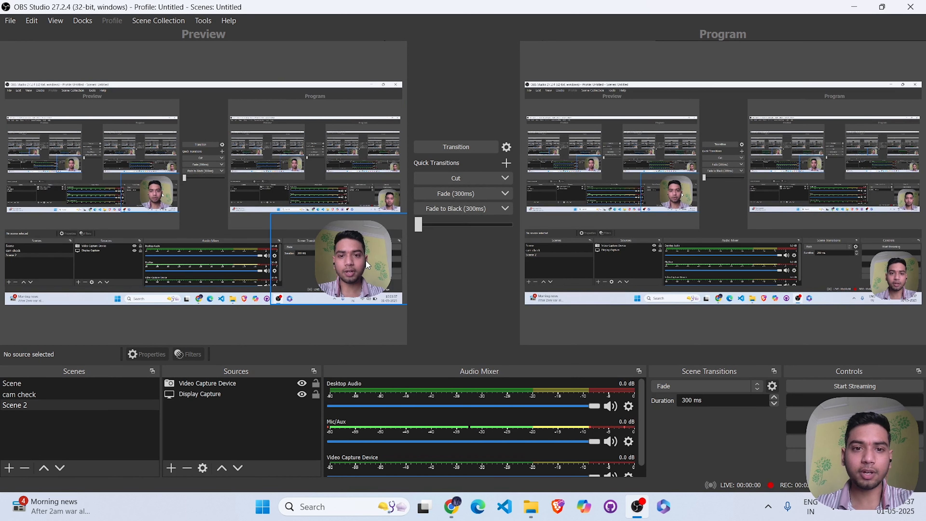
Shift Scene 2's webcam image to the canvas's right edge, and preview the scenes Scene and cam check before returning to Scene 2.
{"action": "left_click_drag", "start_coordinate": [365, 259], "coordinate": [374, 263]}
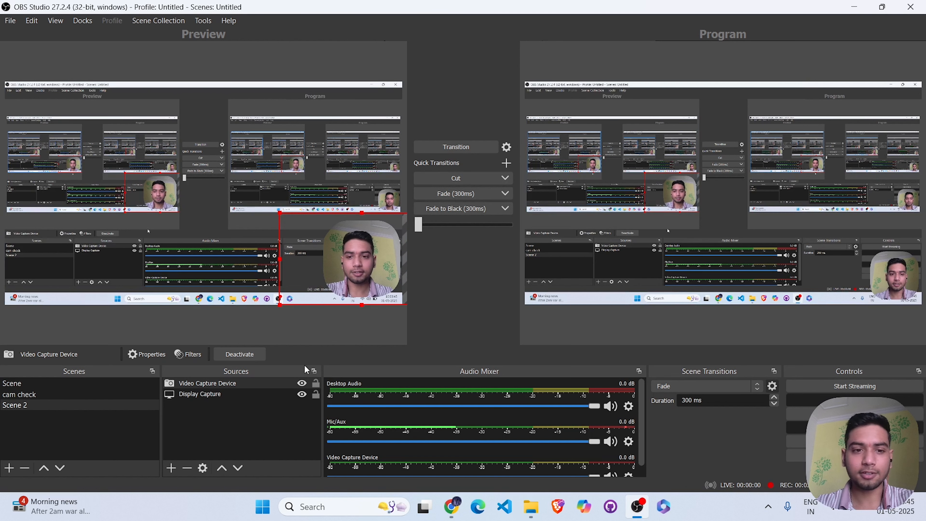
{"action": "left_click", "coordinate": [87, 385]}
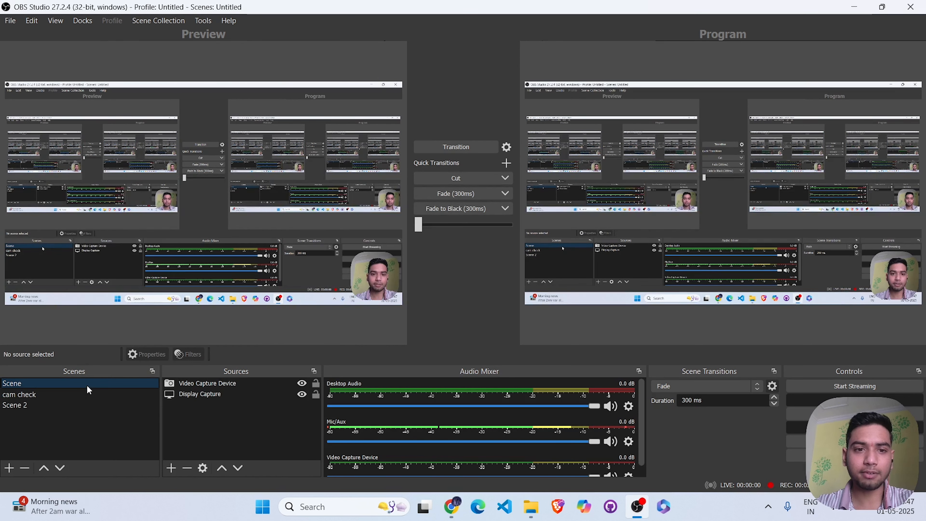
{"action": "left_click", "coordinate": [87, 394]}
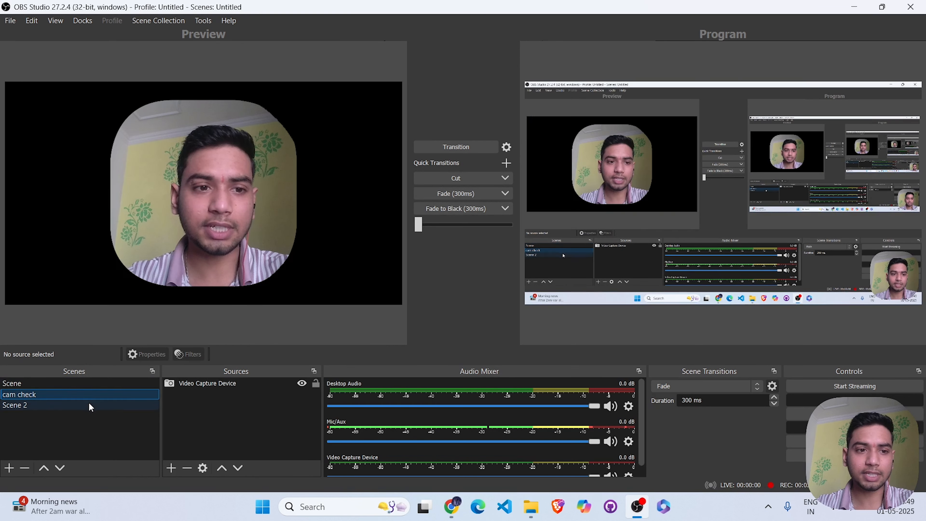
{"action": "left_click", "coordinate": [90, 406]}
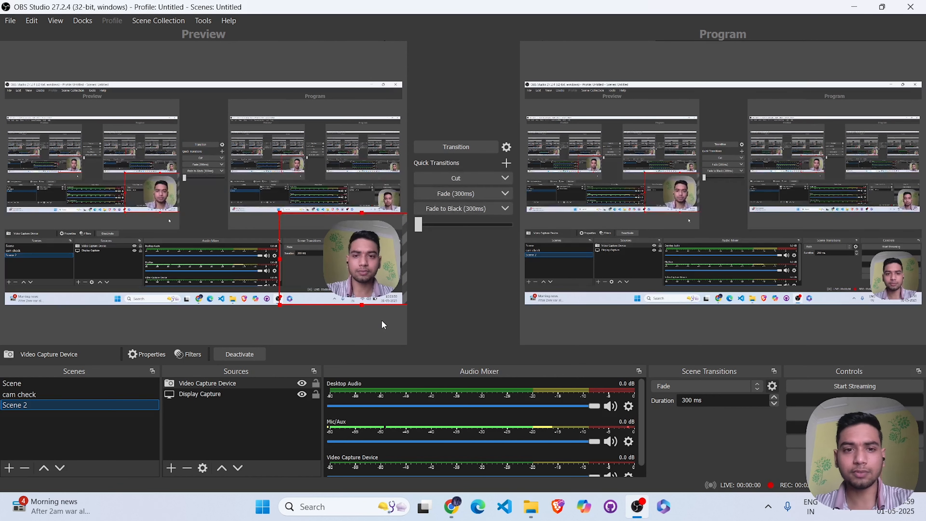
Fine-tune the webcam image's position in the lower-right corner of Scene 2's canvas and deselect it.
{"action": "left_click", "coordinate": [377, 275]}
{"action": "left_click_drag", "start_coordinate": [376, 261], "coordinate": [372, 262]}
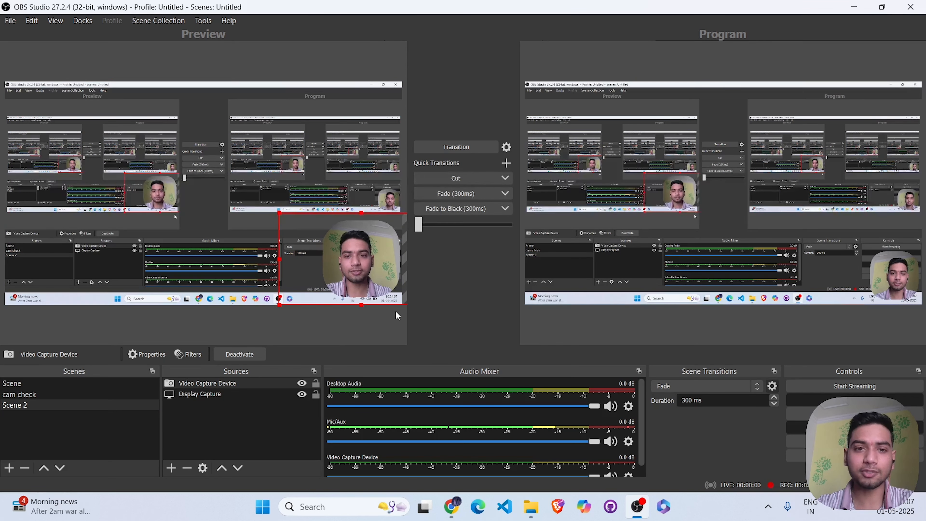
{"action": "left_click", "coordinate": [391, 316]}
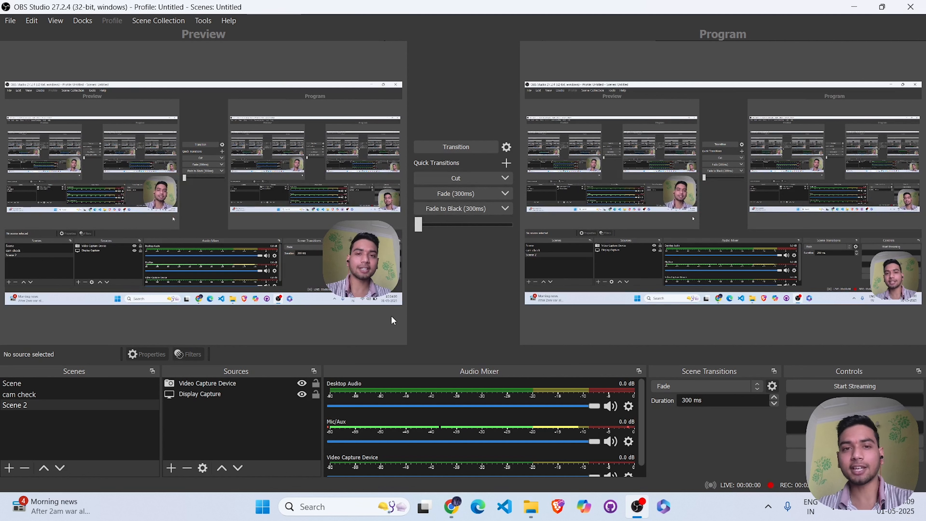